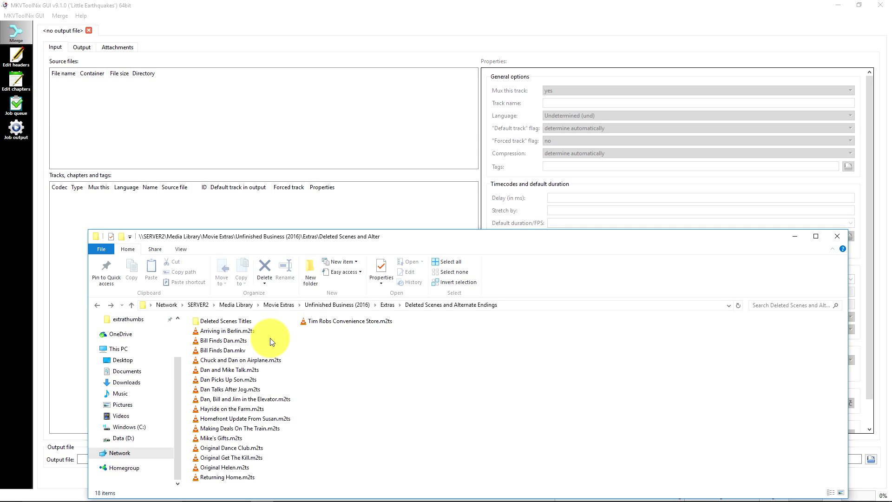
# Open the Deleted Scenes Titles folder to show its 15 .m2ts title clips
pyautogui.doubleClick(227, 321)
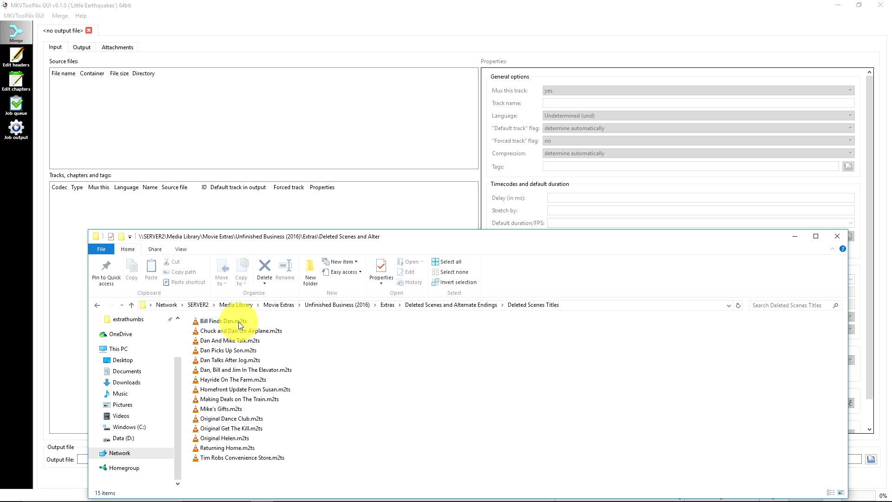
pyautogui.doubleClick(238, 322)
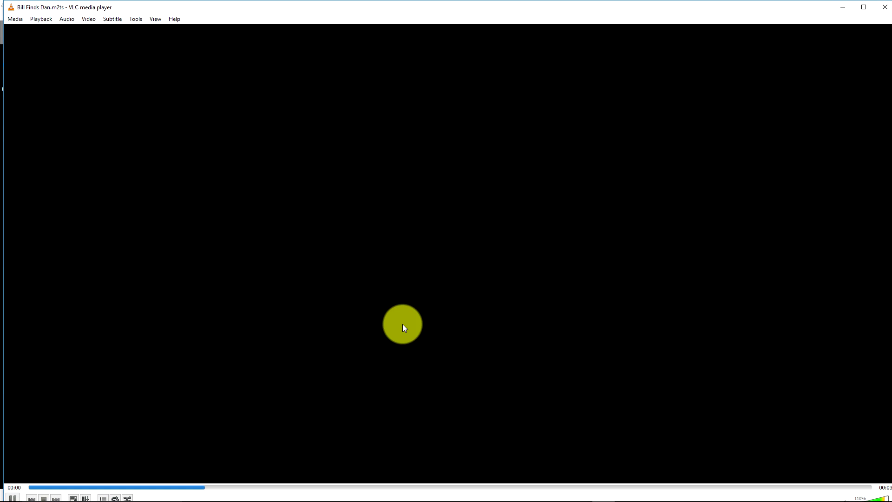
pyautogui.click(884, 7)
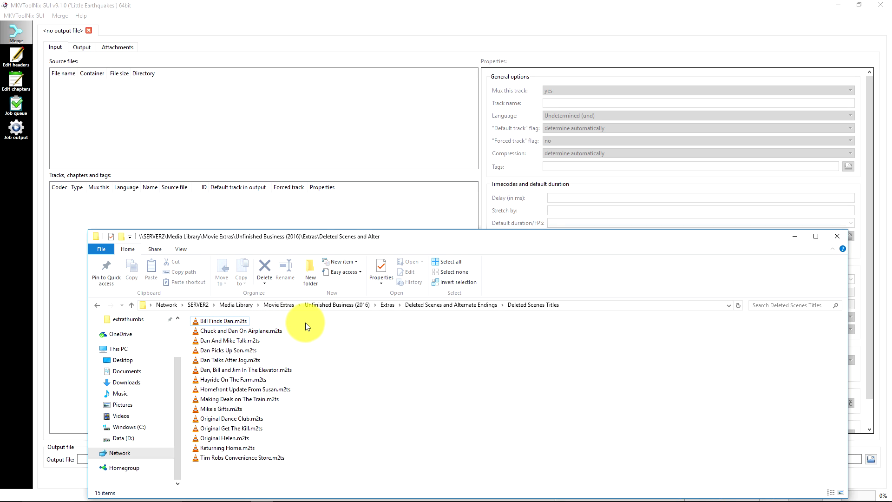
# Load the Bill Finds Dan.m2ts title clip as a source and uncheck HDMV PGS subtitle tracks 3–8
pyautogui.click(285, 325)
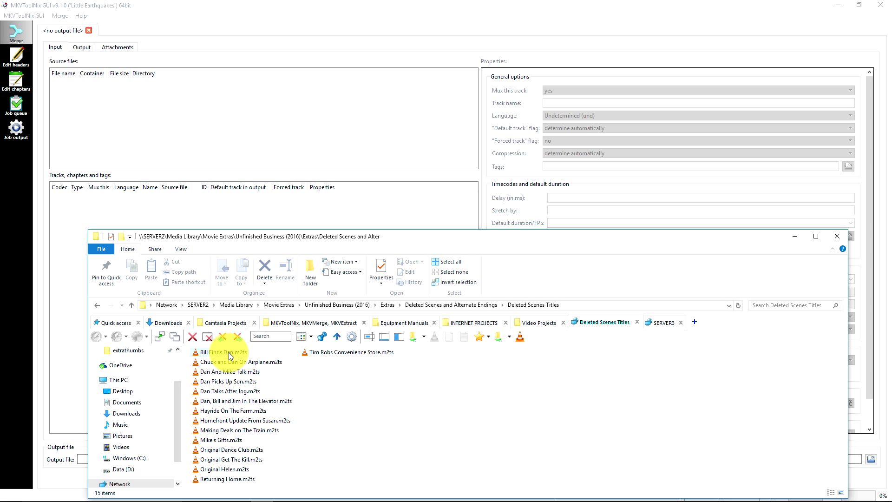
pyautogui.moveTo(228, 352); pyautogui.dragTo(158, 100)
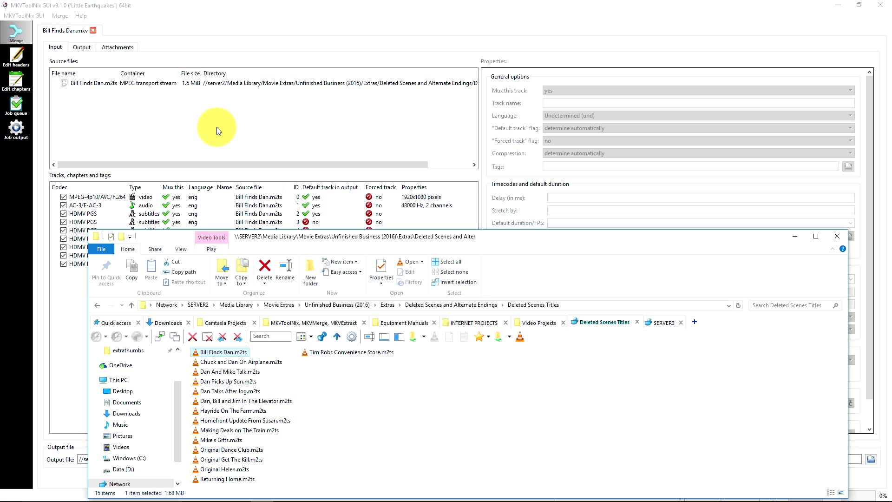
pyautogui.click(70, 221)
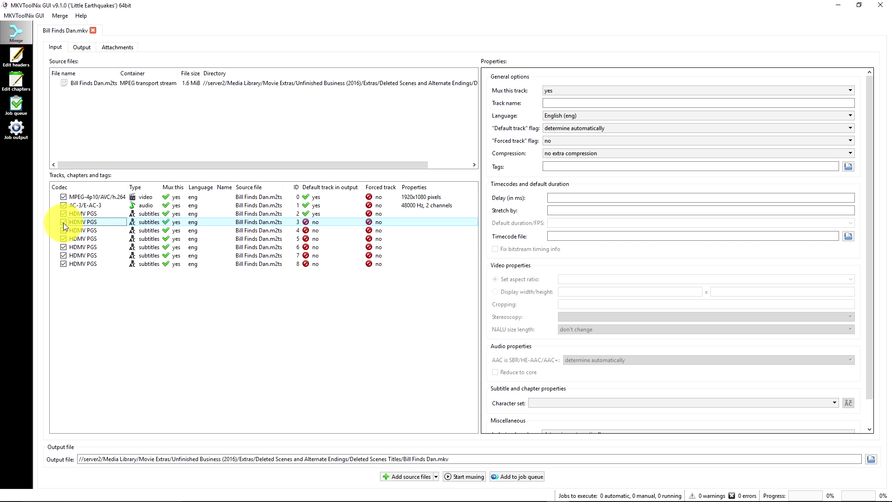
pyautogui.click(63, 222)
pyautogui.click(63, 231)
pyautogui.click(64, 238)
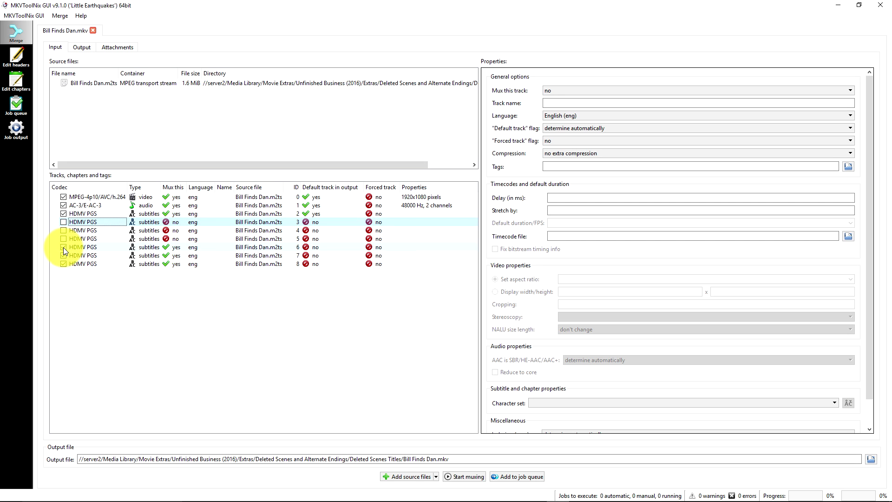
pyautogui.click(63, 247)
pyautogui.click(63, 256)
pyautogui.click(63, 263)
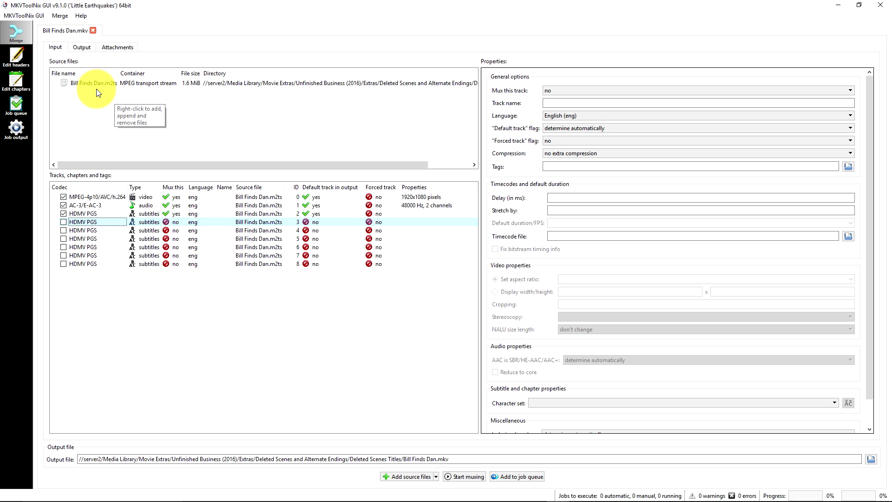
# Append the 552.1 MiB Bill Finds Dan.m2ts from the parent folder after the title clip
pyautogui.rightClick(86, 81)
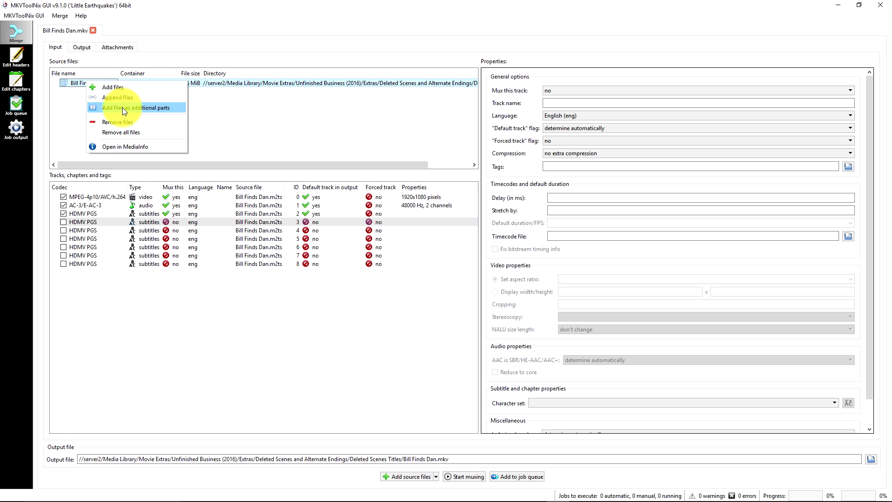
pyautogui.click(116, 97)
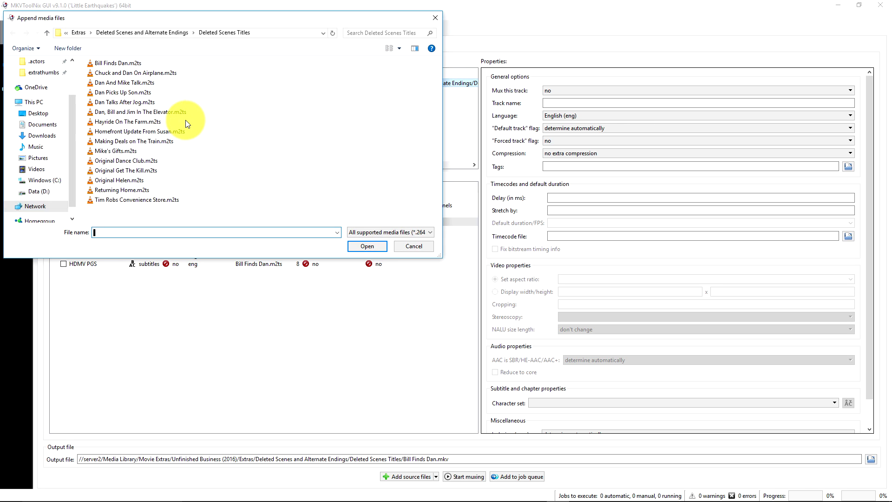
pyautogui.click(154, 32)
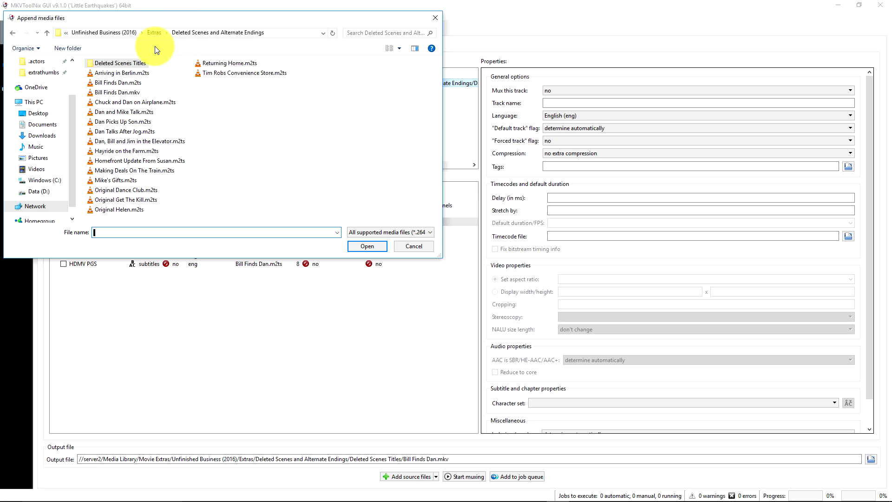
pyautogui.click(118, 83)
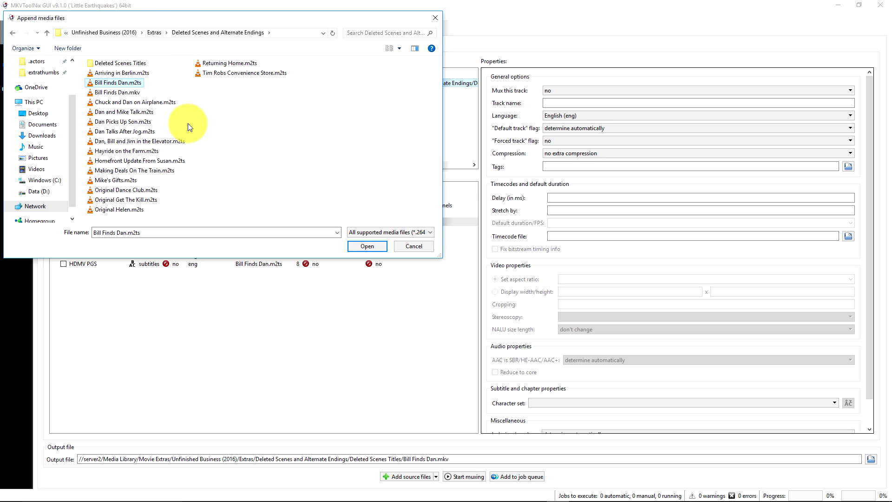
pyautogui.click(369, 247)
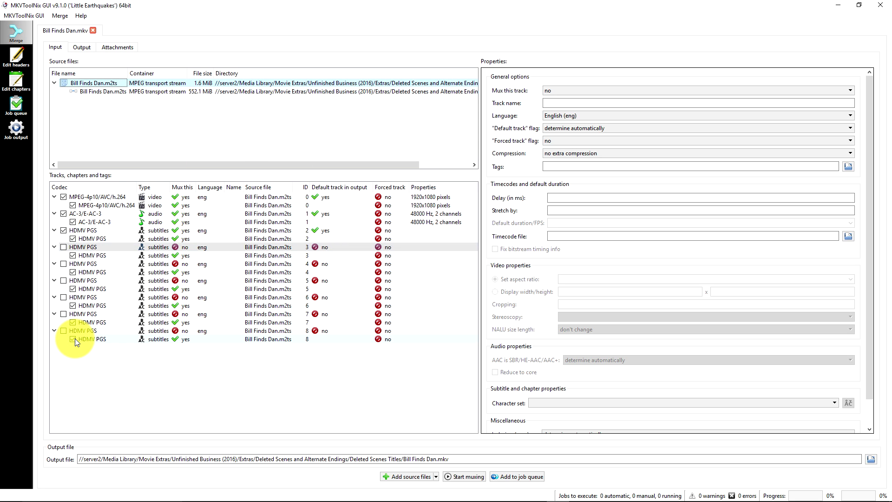
# Uncheck the appended file's subtitle tracks 8 down to 3, keeping audio and subtitle track 2
pyautogui.click(73, 339)
pyautogui.click(73, 322)
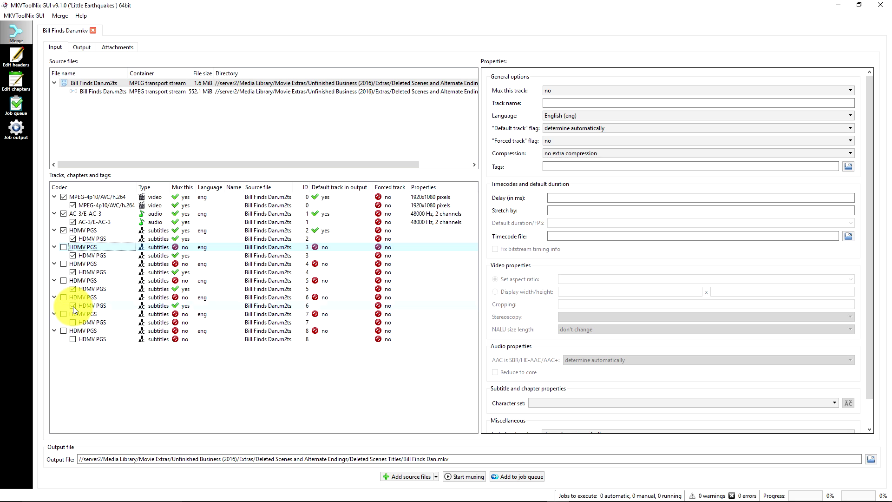
pyautogui.click(73, 305)
pyautogui.click(73, 289)
pyautogui.click(73, 272)
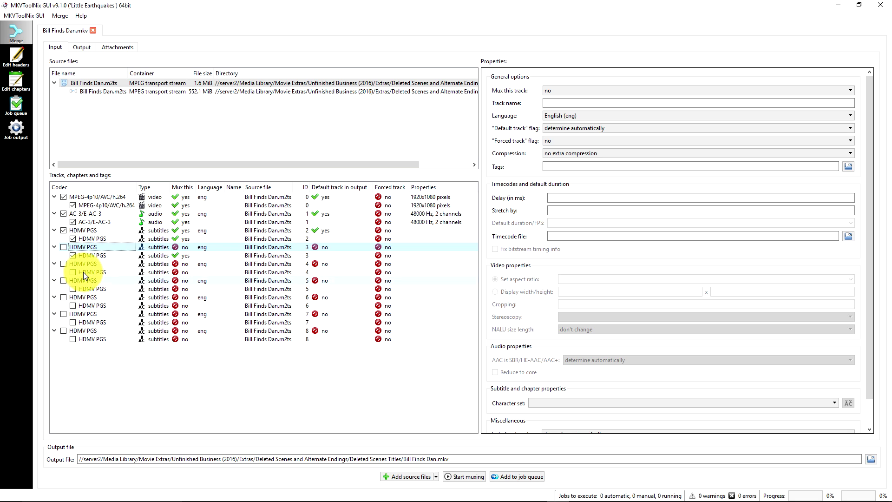
pyautogui.click(73, 255)
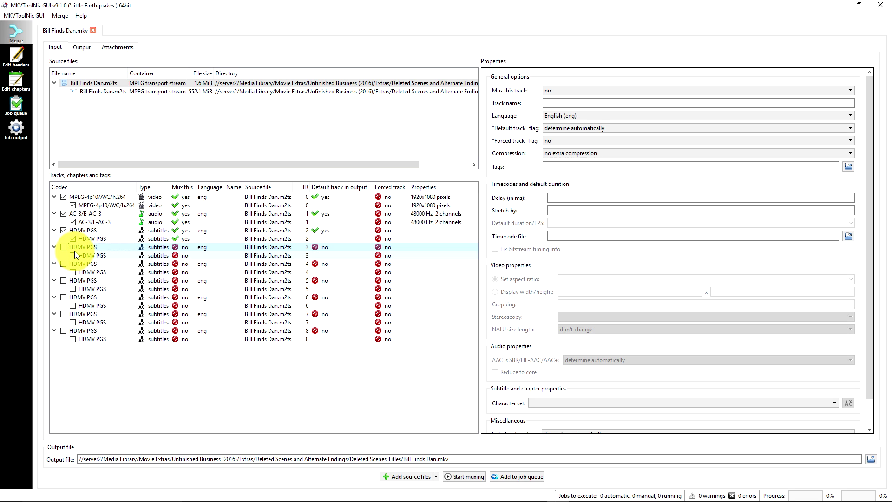
pyautogui.click(87, 213)
pyautogui.click(89, 230)
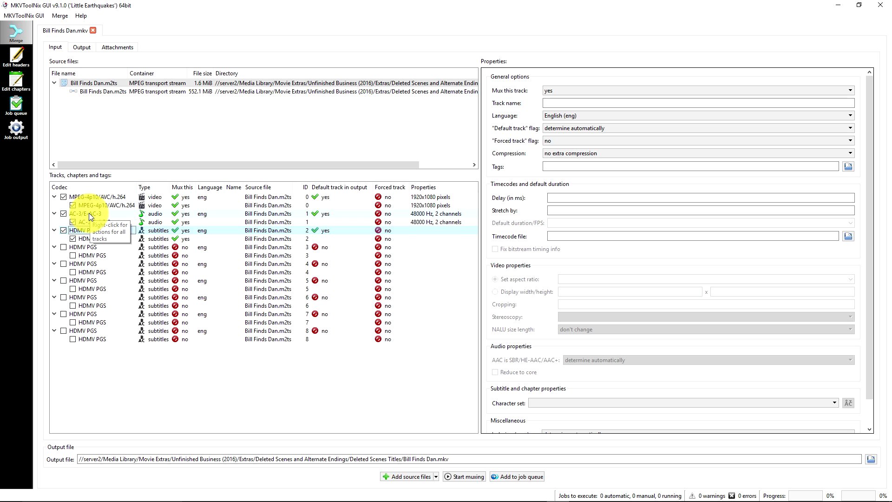
# Make the title clip's AC-3 audio the default track and name it 'Digital Dolby 5.1'
pyautogui.click(89, 214)
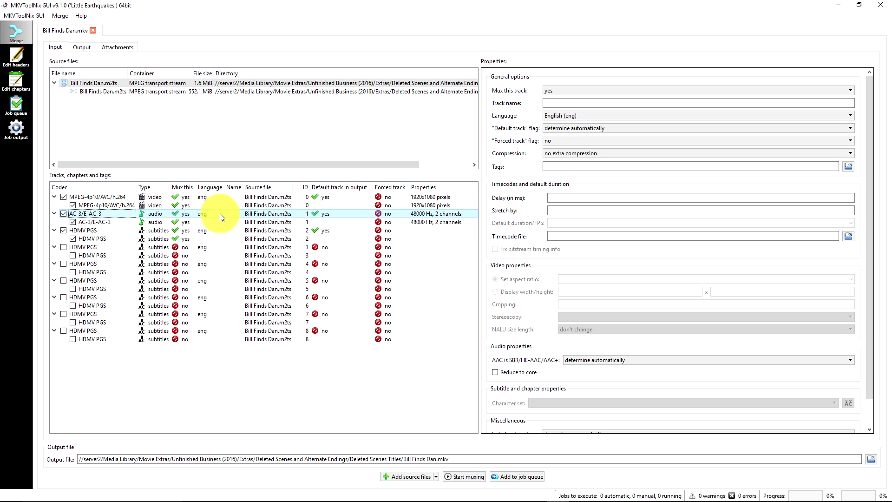
pyautogui.click(566, 130)
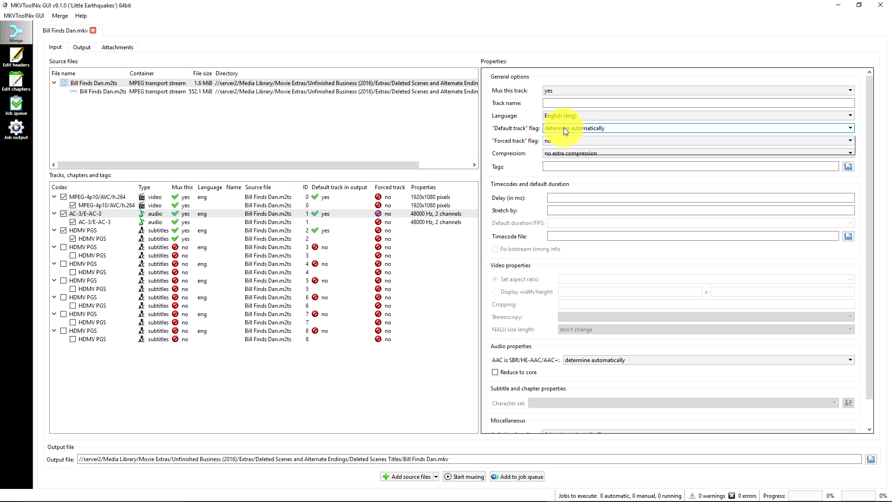
pyautogui.click(557, 141)
pyautogui.click(608, 104)
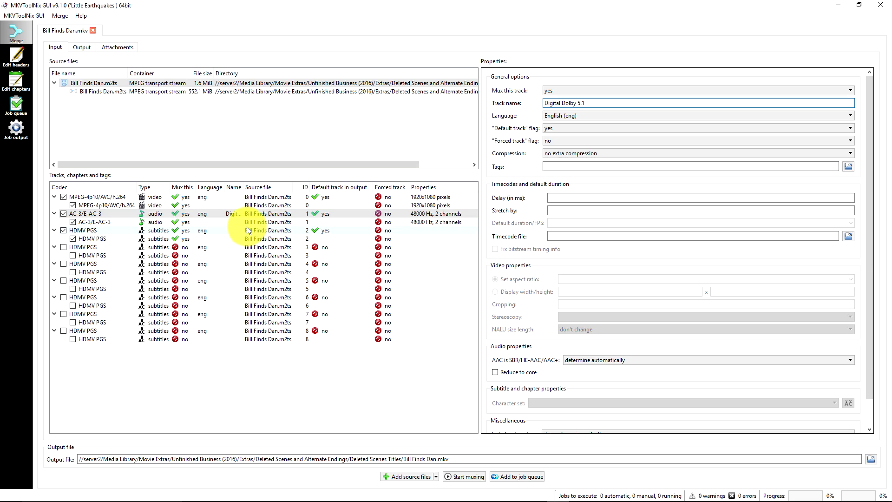
pyautogui.click(175, 221)
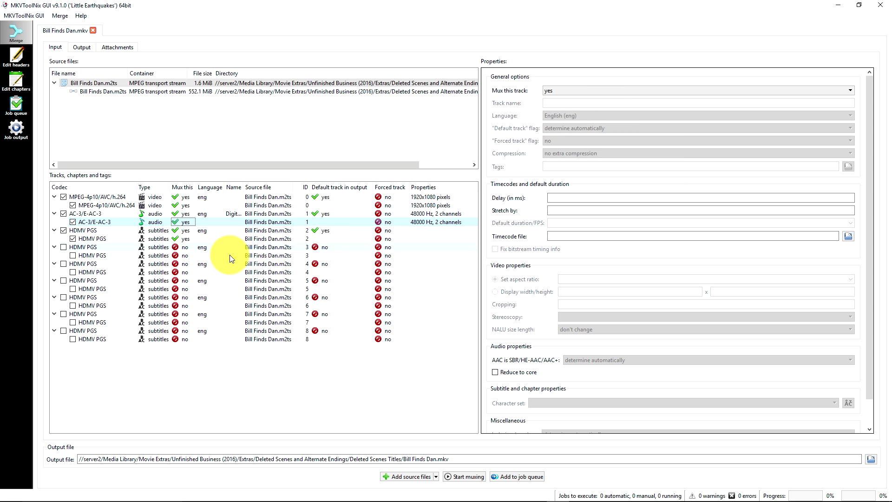
# Set subtitle track 2's default-track flag to no and name it 'English'
pyautogui.click(99, 231)
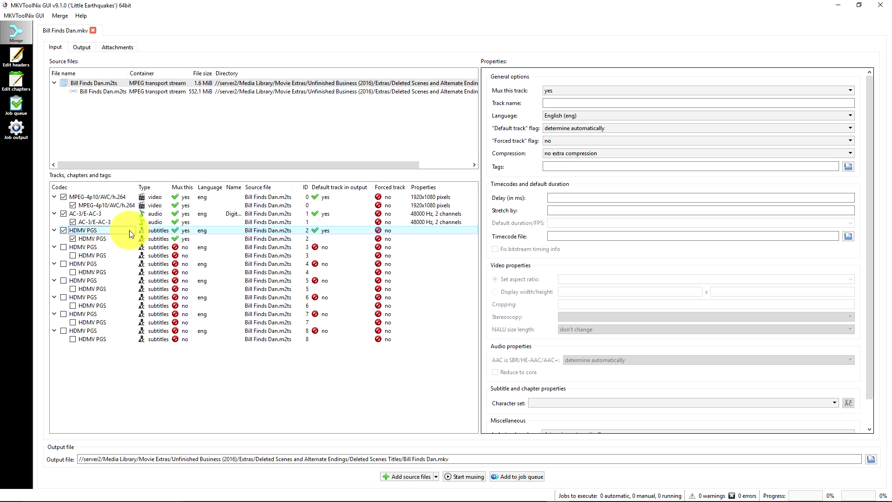
pyautogui.click(571, 128)
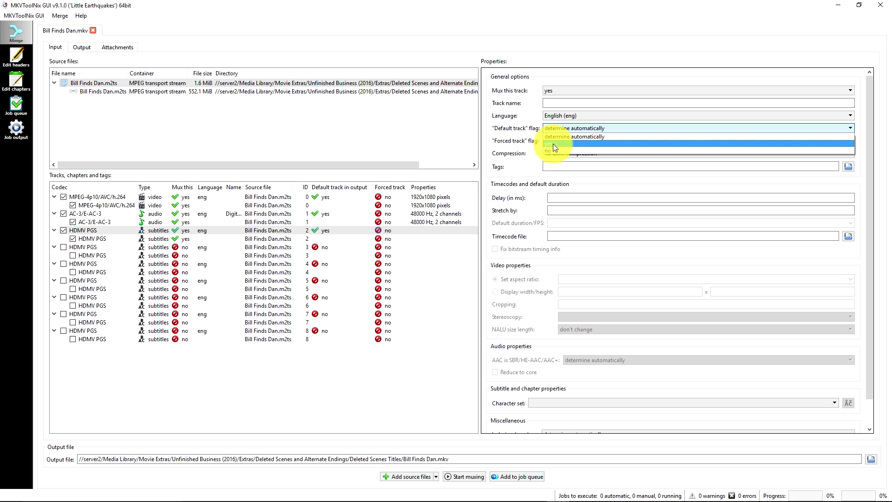
pyautogui.click(553, 150)
pyautogui.click(565, 103)
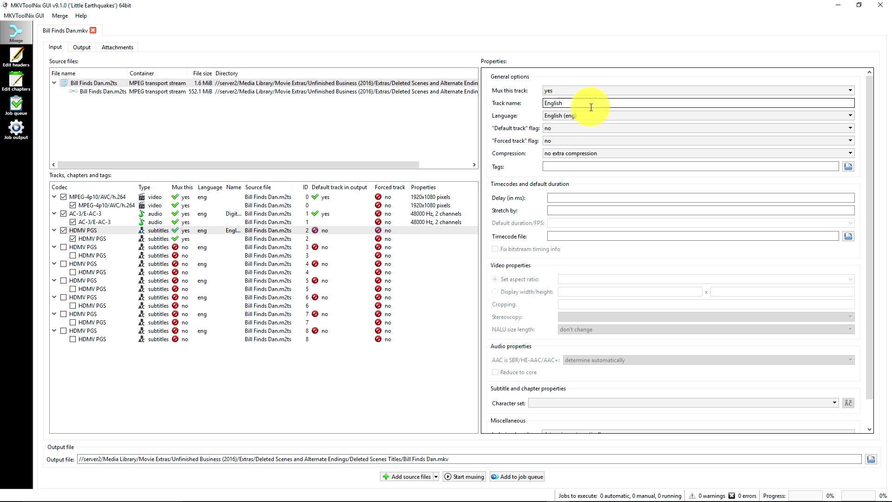
pyautogui.click(147, 239)
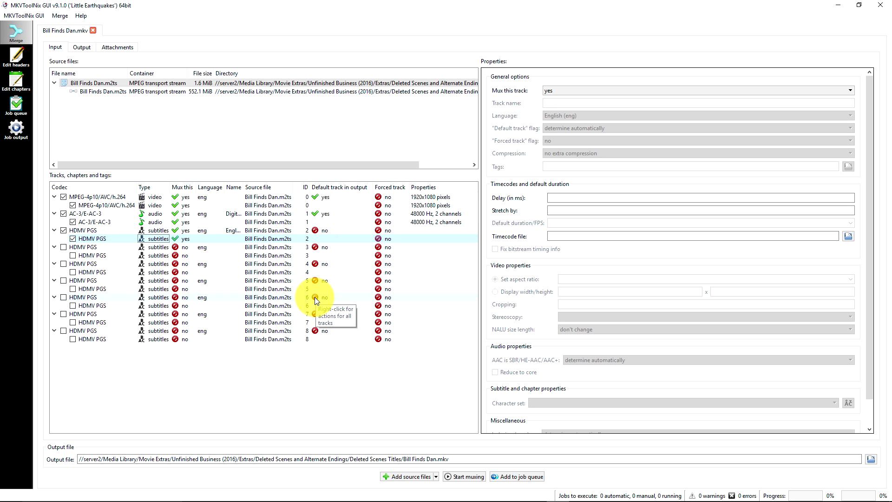
pyautogui.click(112, 231)
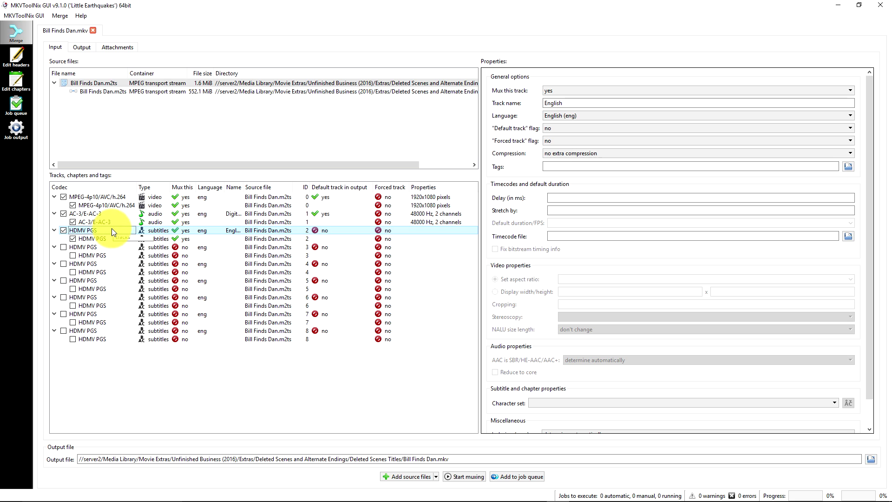
pyautogui.click(99, 214)
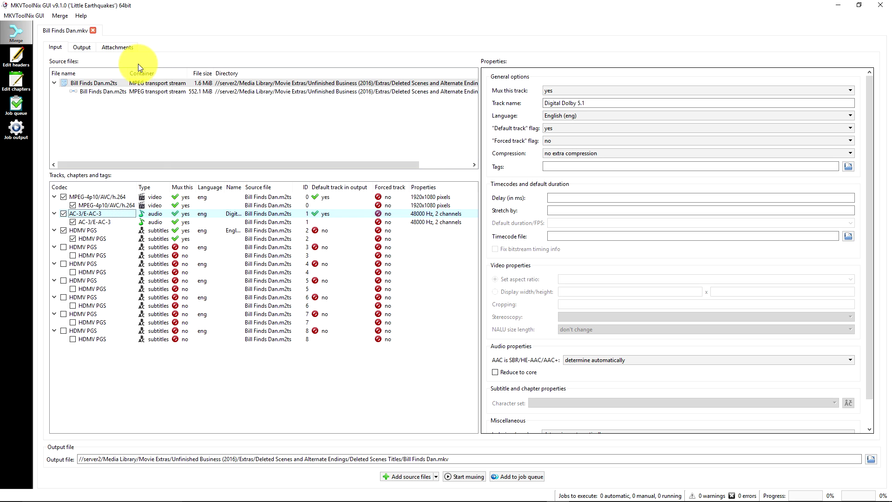
# Mux the tracks into Bill Finds Dan.mkv and watch the job queue until it completes OK
pyautogui.click(466, 476)
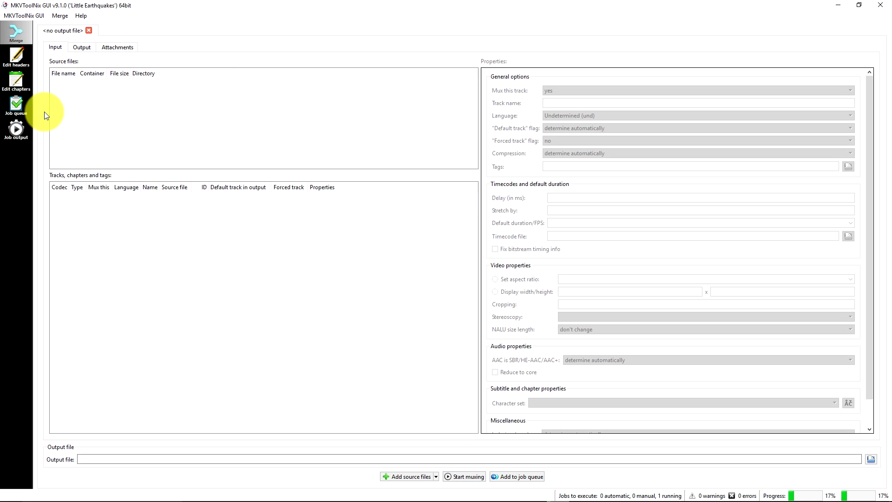
pyautogui.click(18, 105)
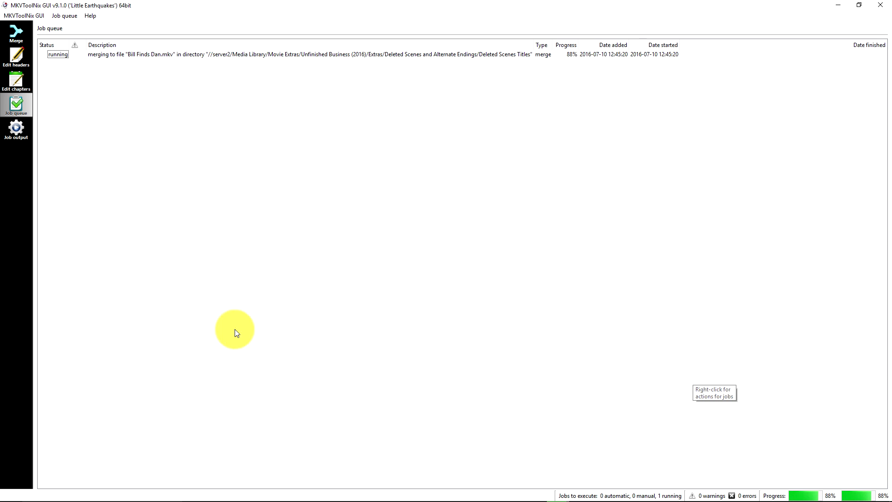
pyautogui.moveTo(70, 44); pyautogui.dragTo(101, 44)
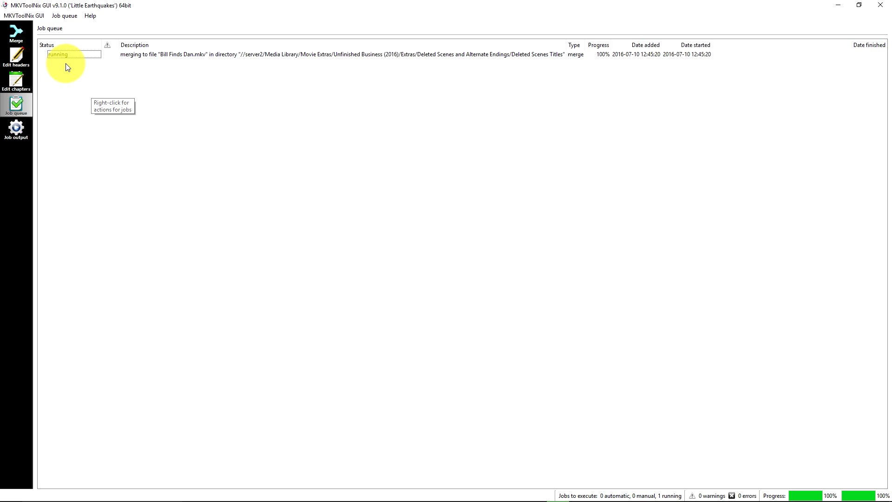
# Play the merged Bill Finds Dan.mkv from the Deleted Scenes Titles folder
pyautogui.moveTo(288, 497)
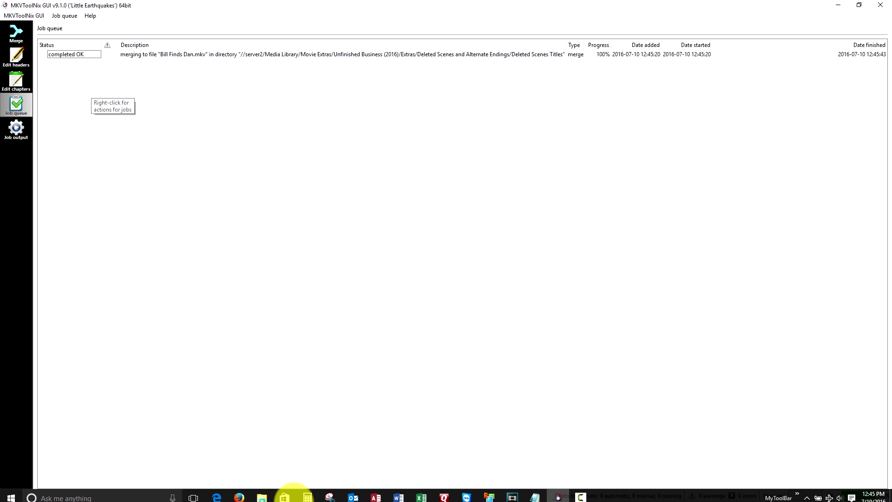
pyautogui.click(262, 498)
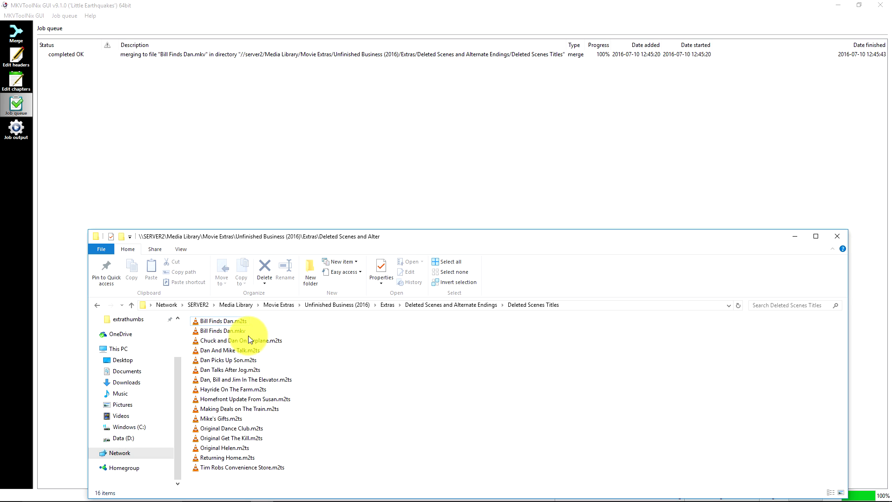
pyautogui.doubleClick(237, 331)
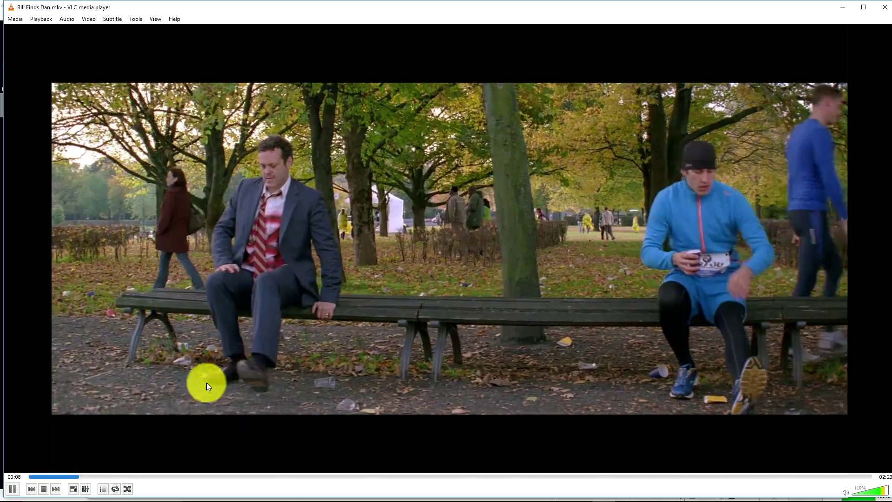
# Turn on the English subtitle track in VLC
pyautogui.rightClick(261, 292)
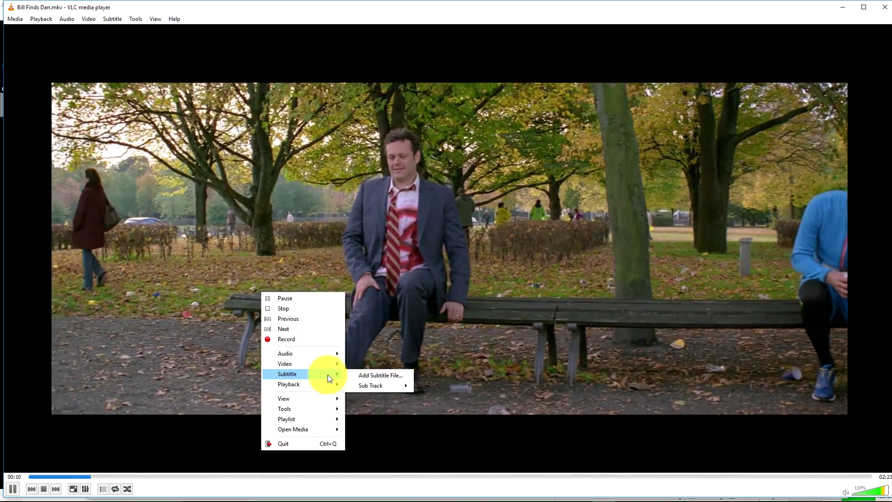
pyautogui.moveTo(369, 383)
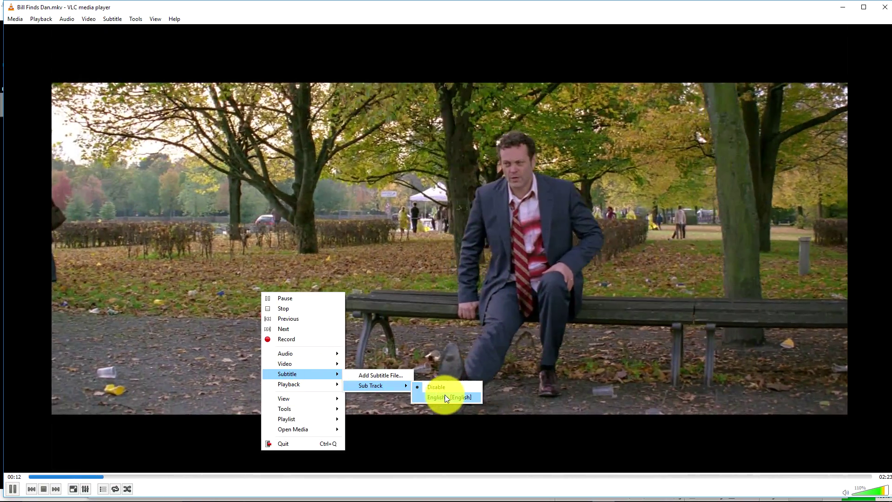
pyautogui.click(436, 396)
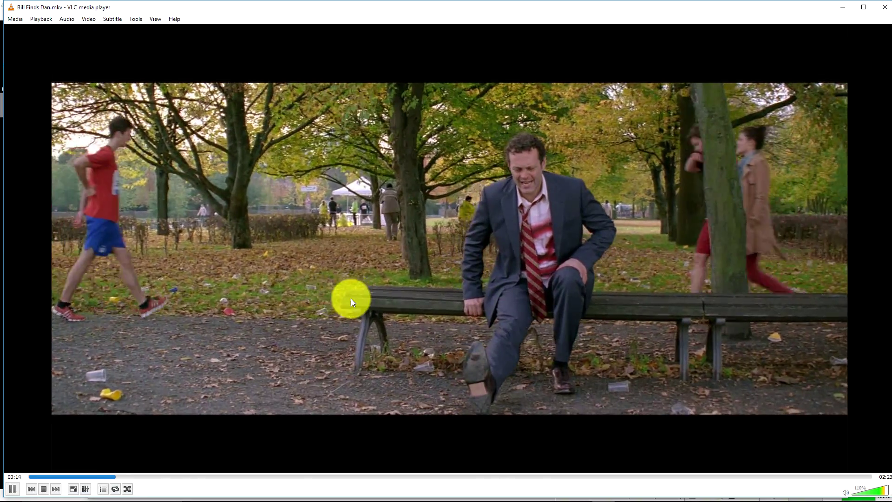
# Confirm the Digital Dolby audio track is playing, then close VLC
pyautogui.rightClick(350, 299)
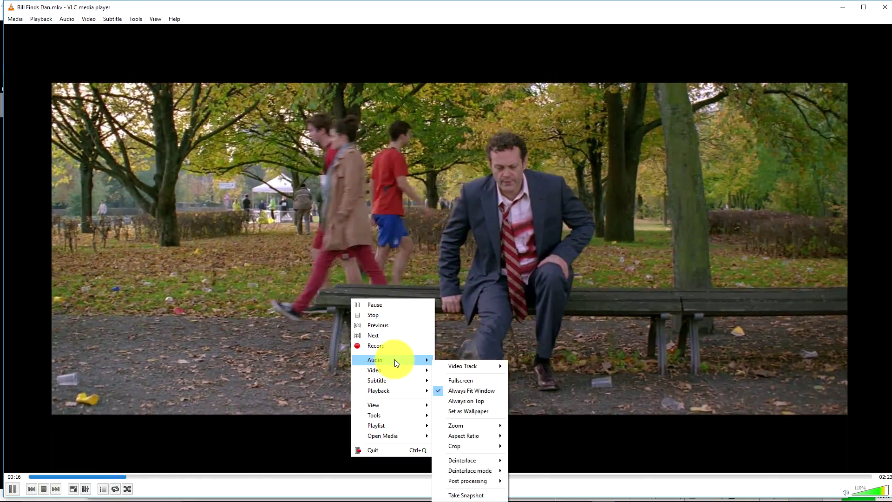
pyautogui.moveTo(394, 360)
pyautogui.moveTo(463, 361)
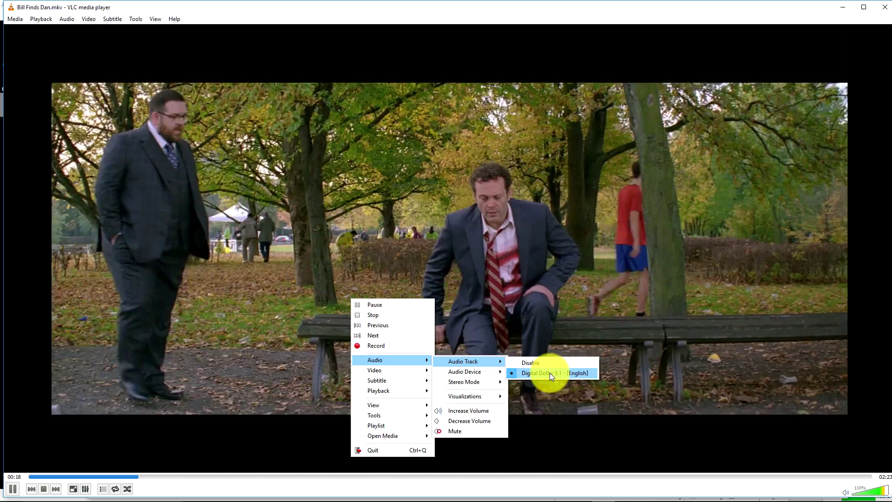
pyautogui.click(264, 308)
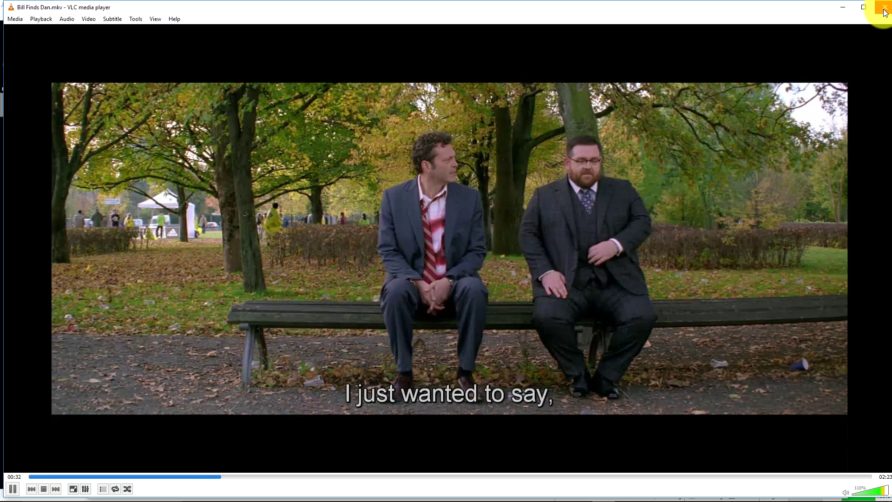
pyautogui.click(883, 7)
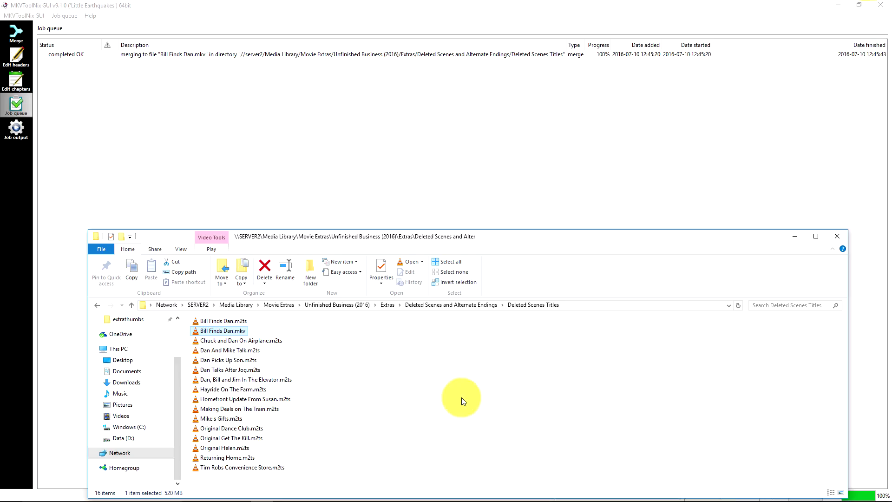